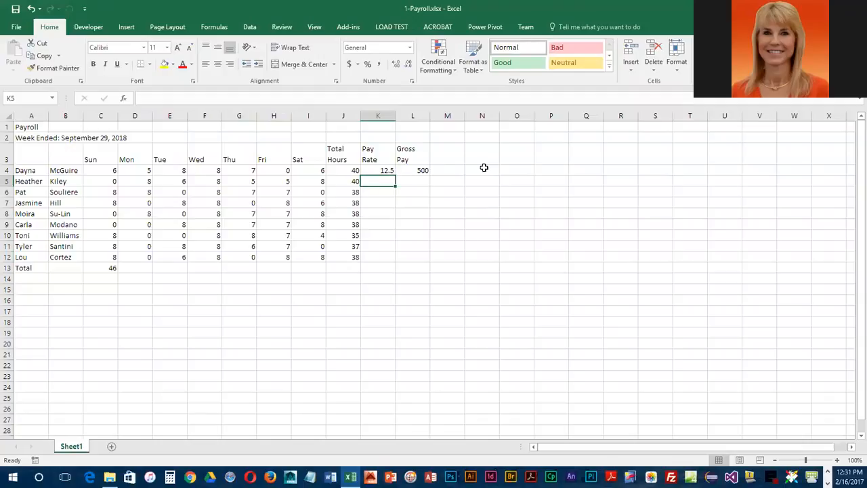
- Fill a pay rate of 10.25 into K5:K12 and copy the gross pay formula from L4 down to L12
text(10.25)
key(Return)
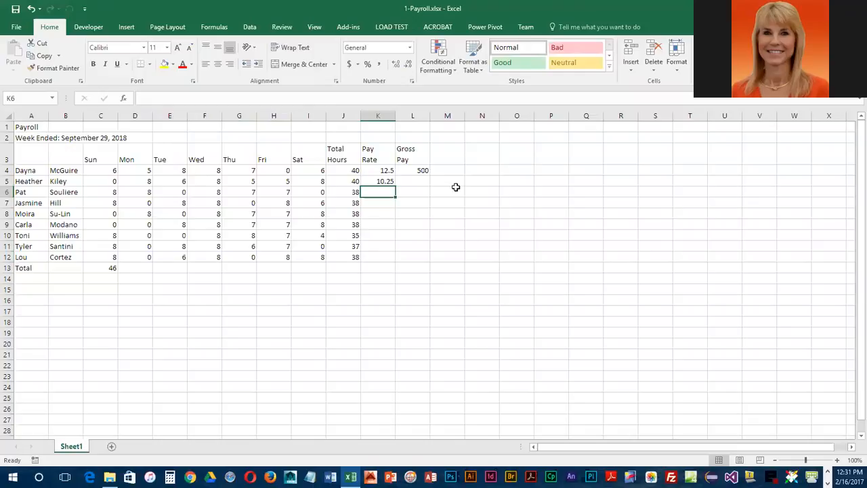
click(384, 183)
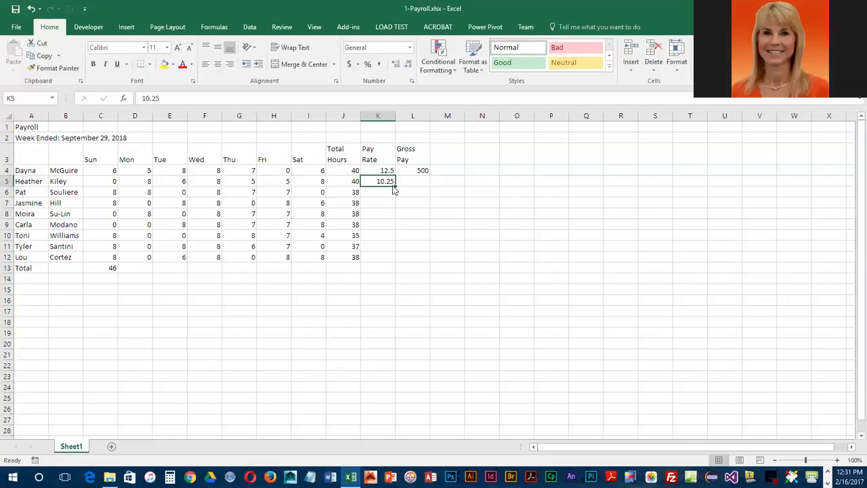
drag(397, 186, 391, 259)
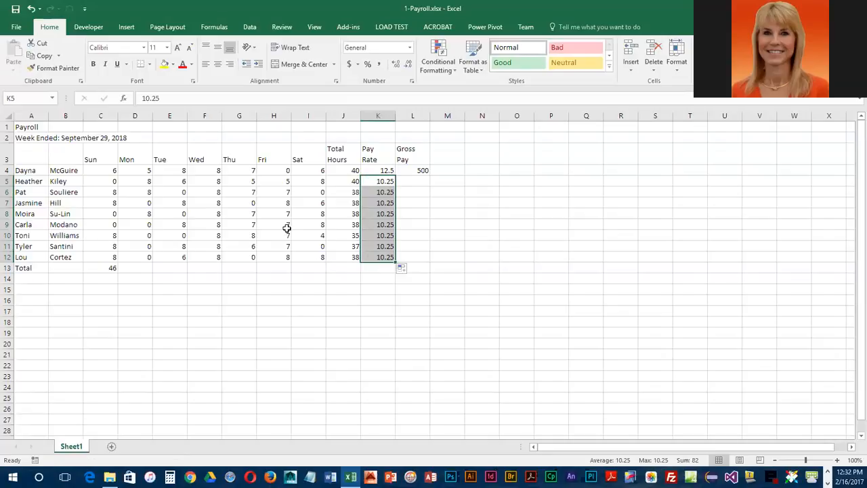
click(419, 171)
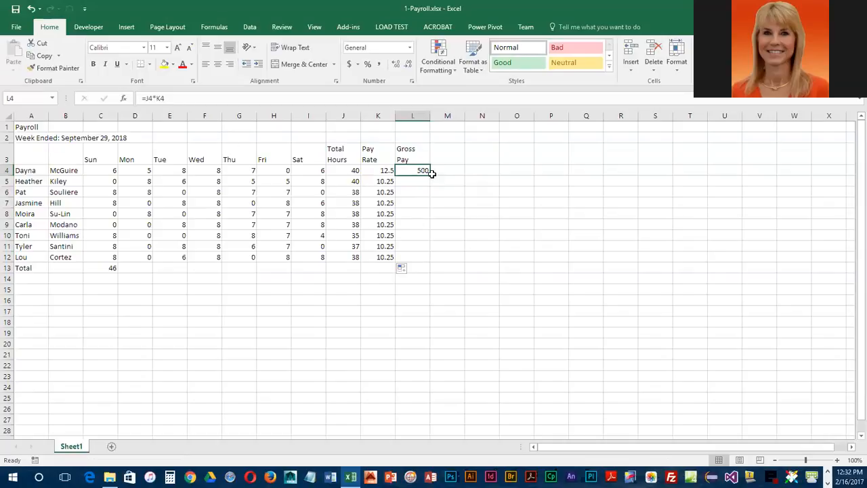
drag(430, 174, 420, 261)
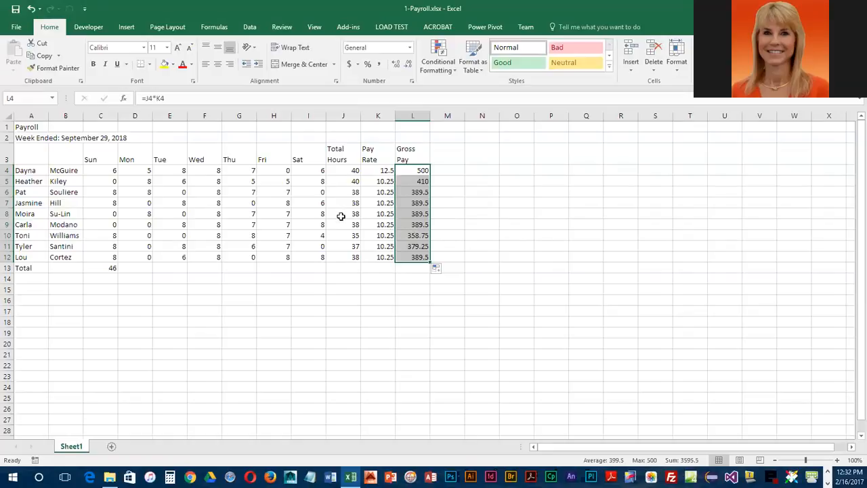
- Clear the Total Hours formulas from J4:J12
click(346, 171)
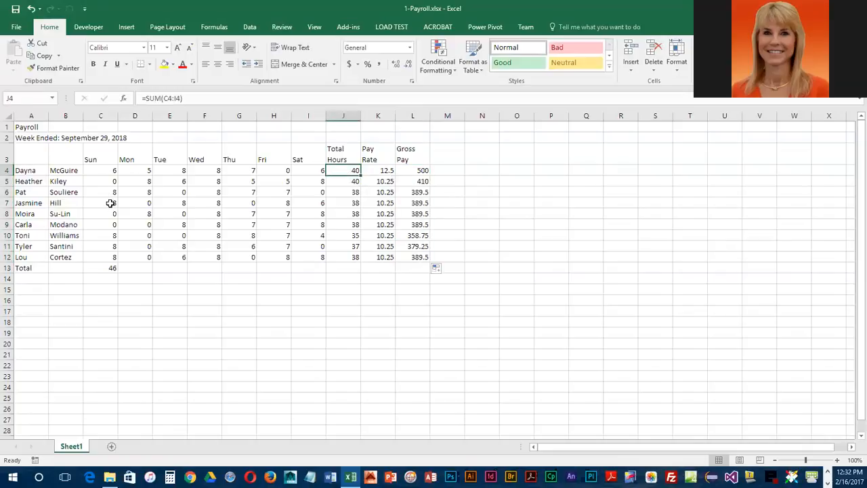
drag(101, 212, 337, 257)
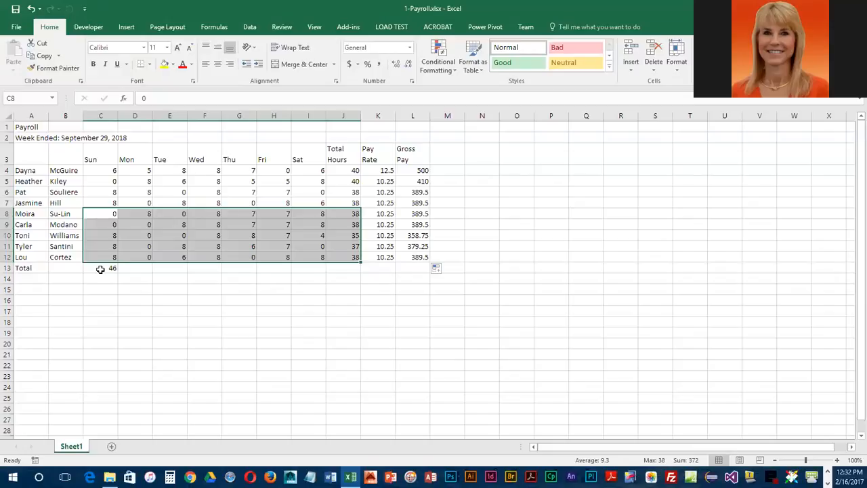
click(348, 169)
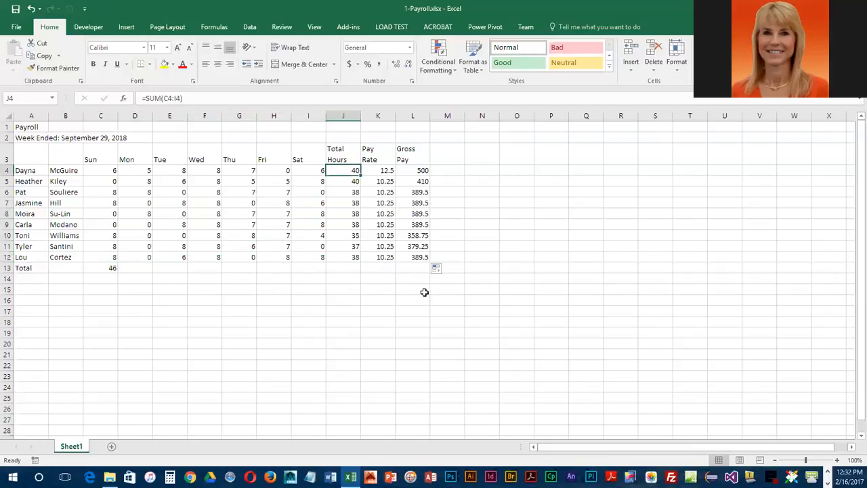
drag(348, 170, 334, 256)
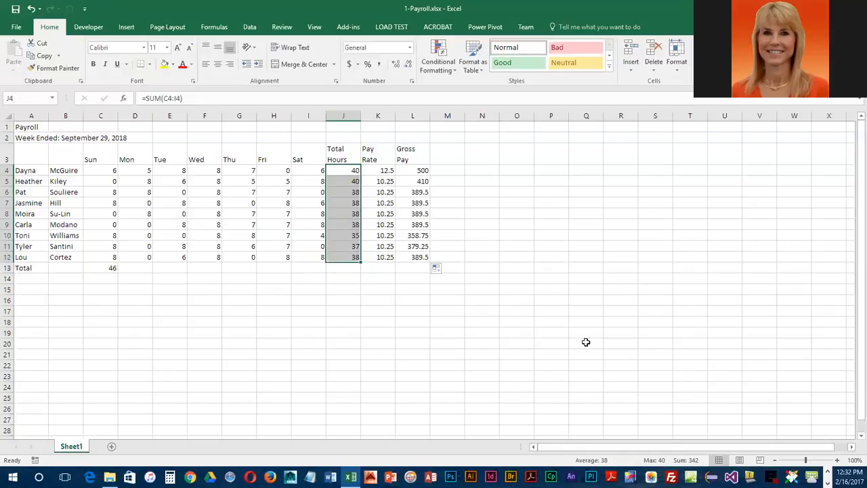
key(Delete)
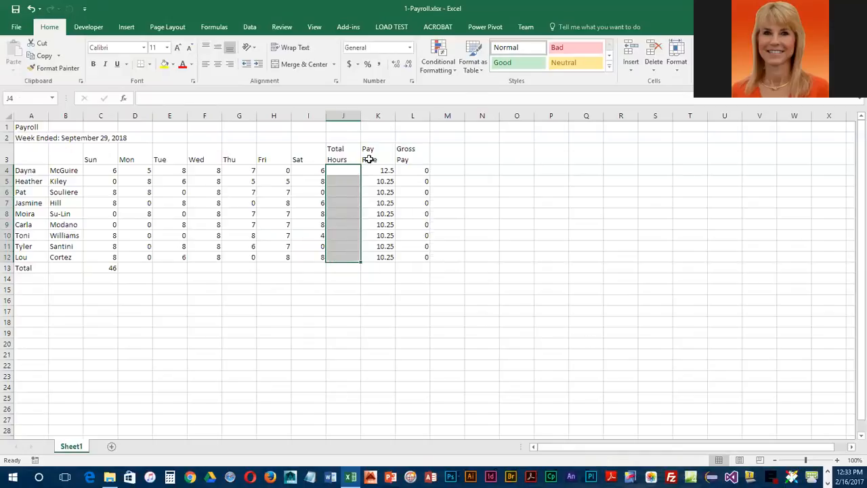
- Sum C4:I4 in the Total Hours cell J4 with AutoSum, and copy the formula down to J12
click(341, 171)
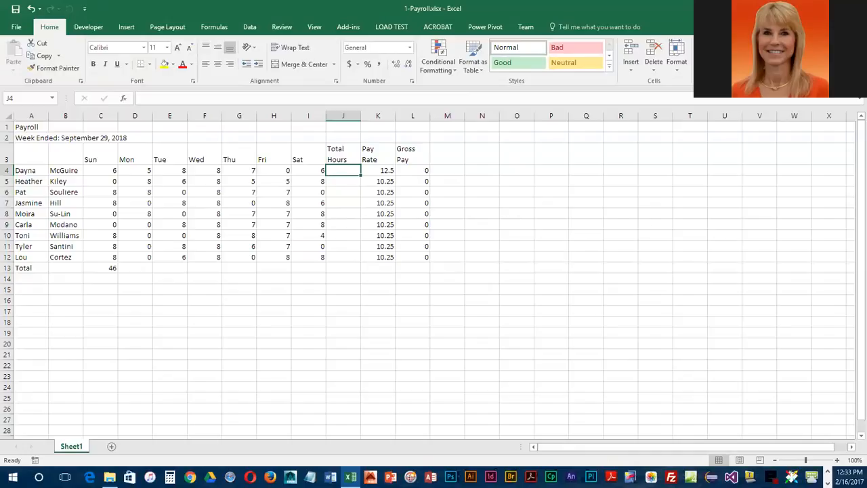
key(alt+equal)
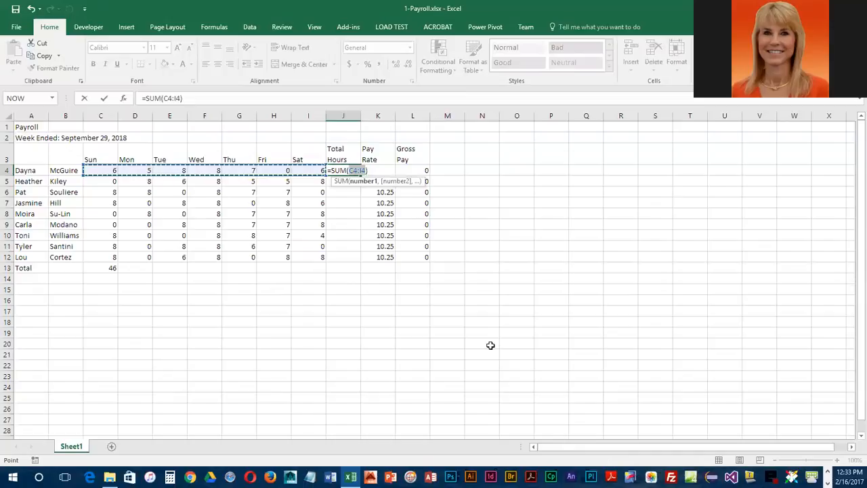
key(Return)
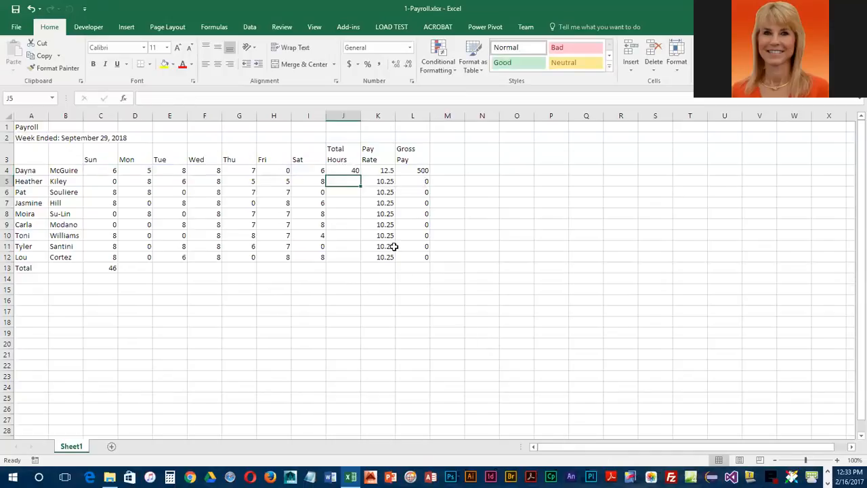
click(353, 168)
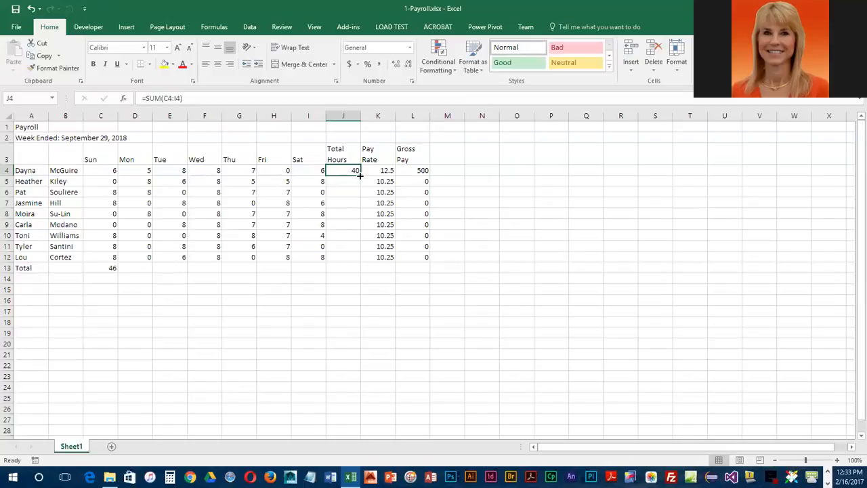
drag(359, 174, 359, 262)
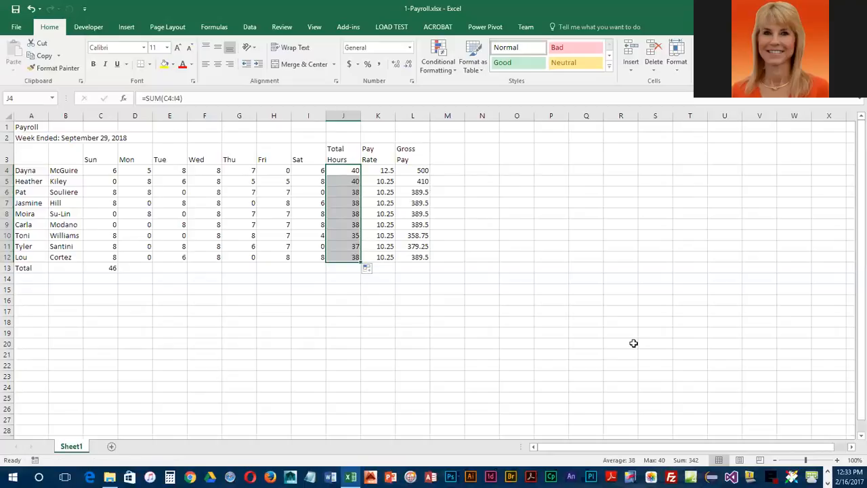
click(348, 182)
click(345, 192)
click(346, 203)
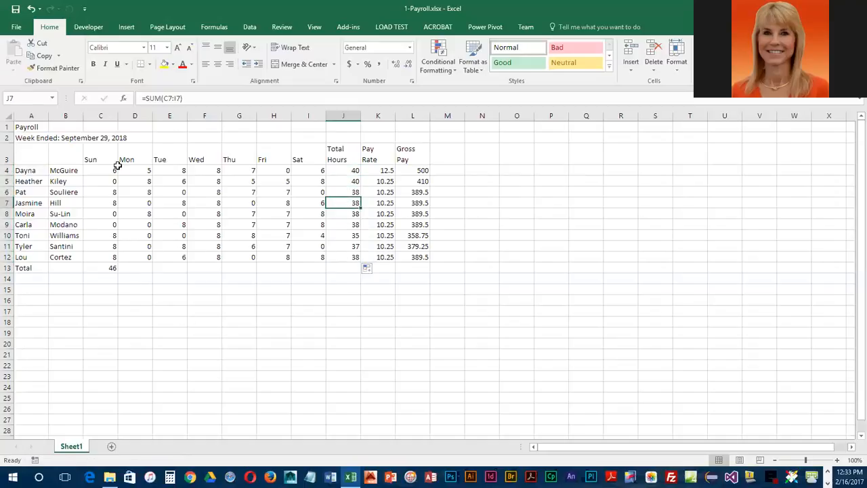
- Copy the Sunday total formula from C13 across the Total row to L13
click(102, 269)
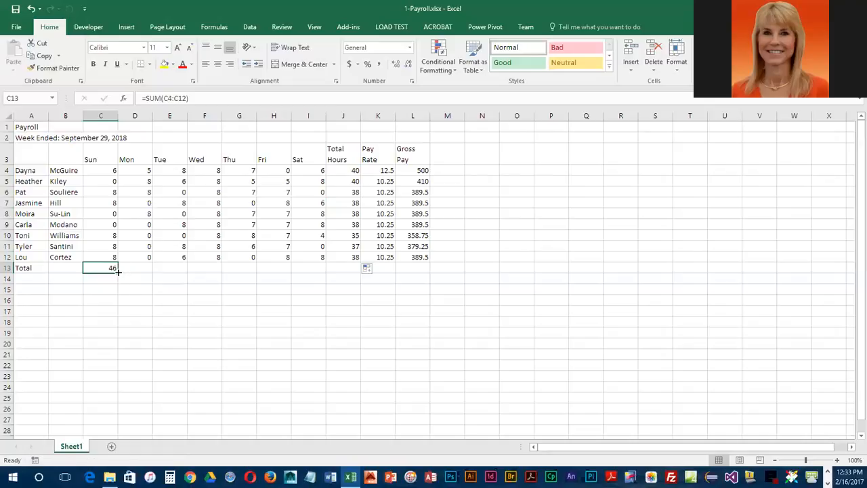
drag(118, 271, 422, 271)
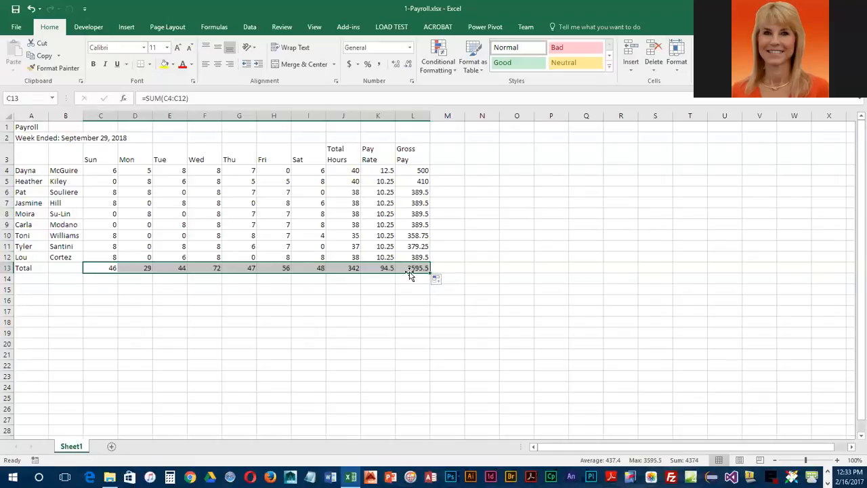
- Examine the copied SUM formulas across the Total row and the Friday values above their total
click(415, 269)
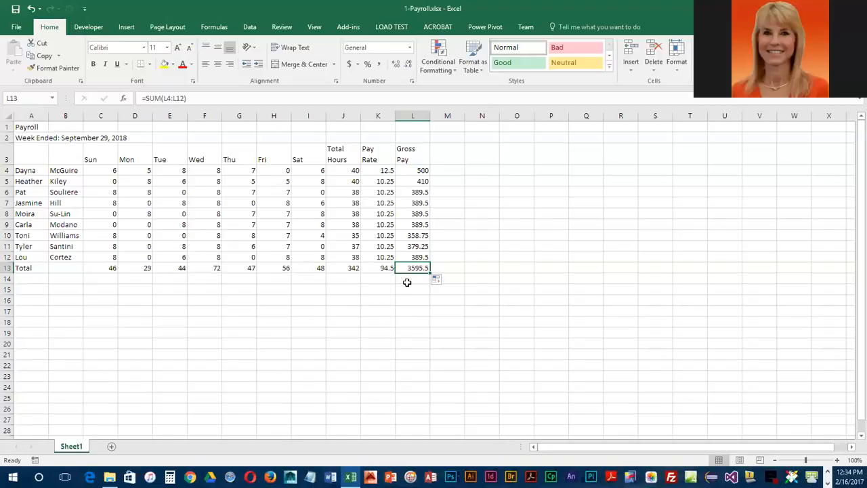
click(380, 269)
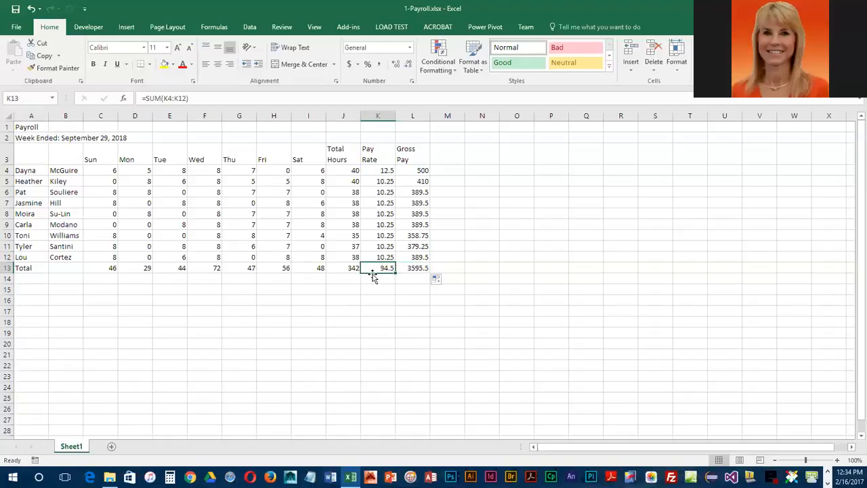
click(347, 269)
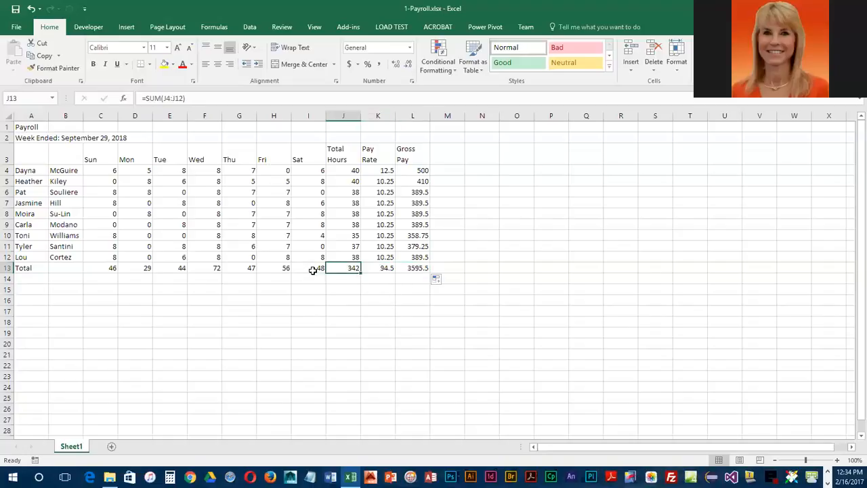
click(313, 269)
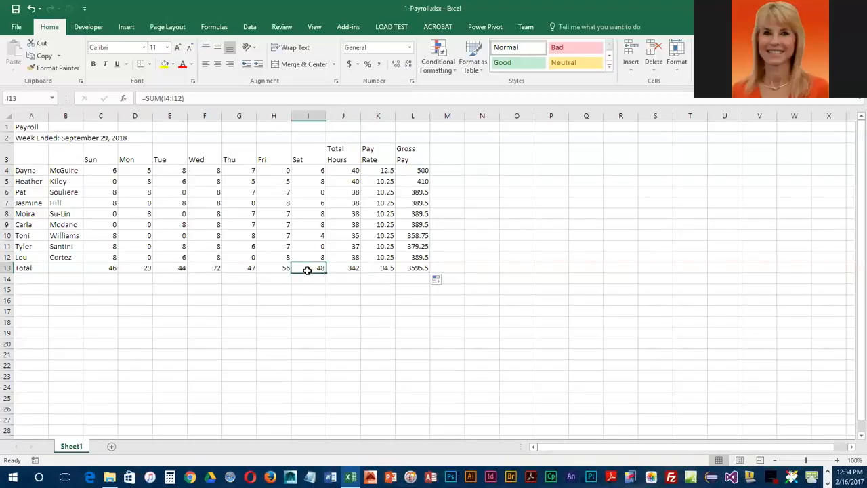
click(279, 269)
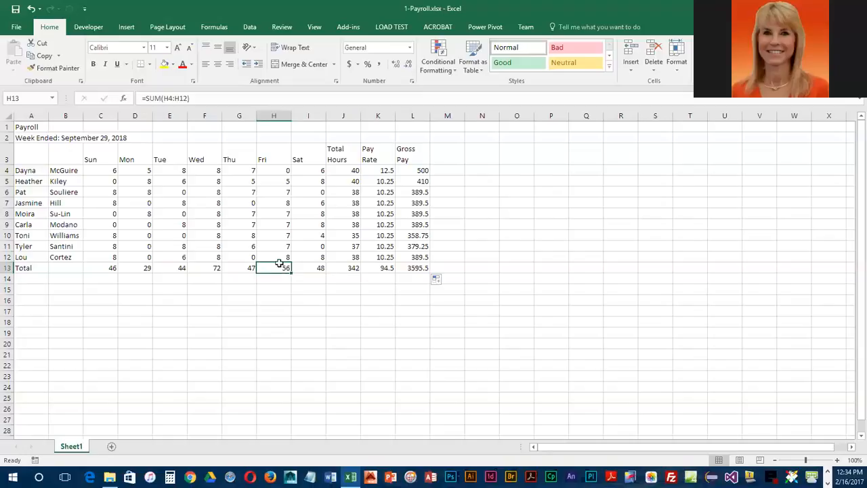
click(279, 257)
click(279, 246)
click(281, 235)
click(281, 223)
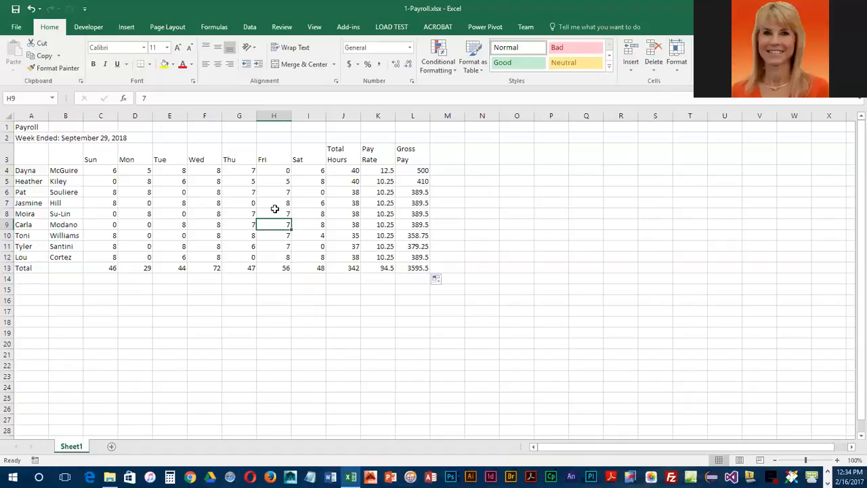
click(106, 269)
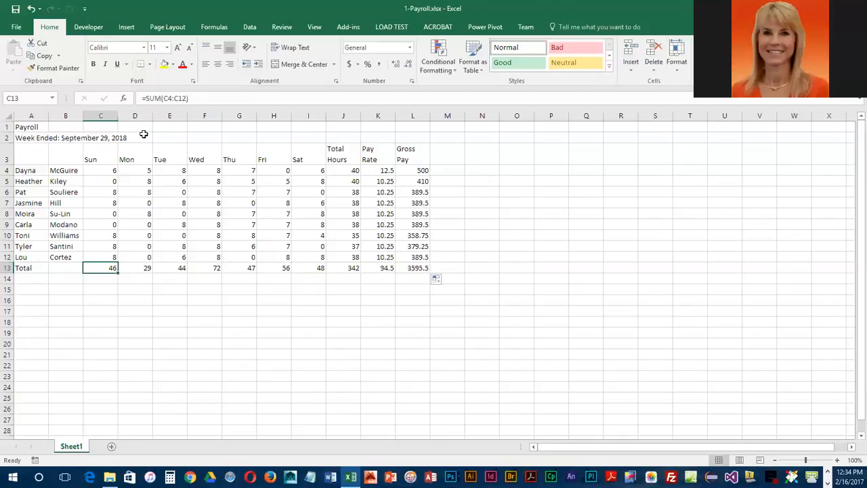
click(137, 266)
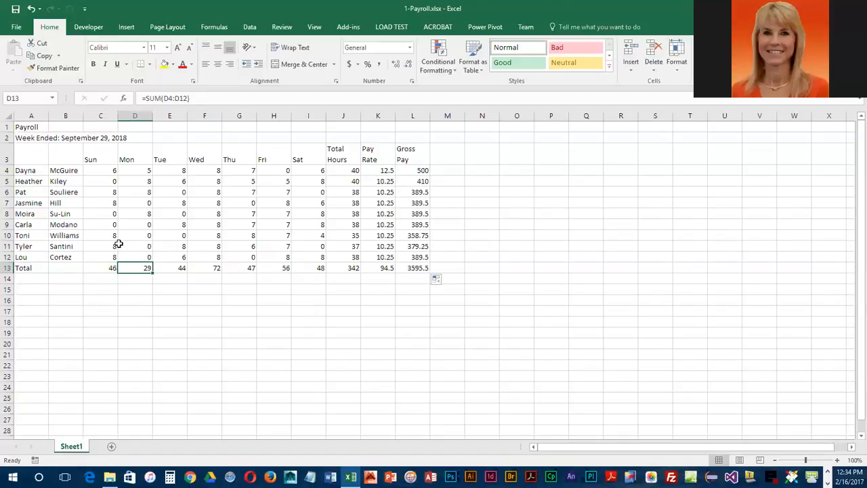
click(168, 268)
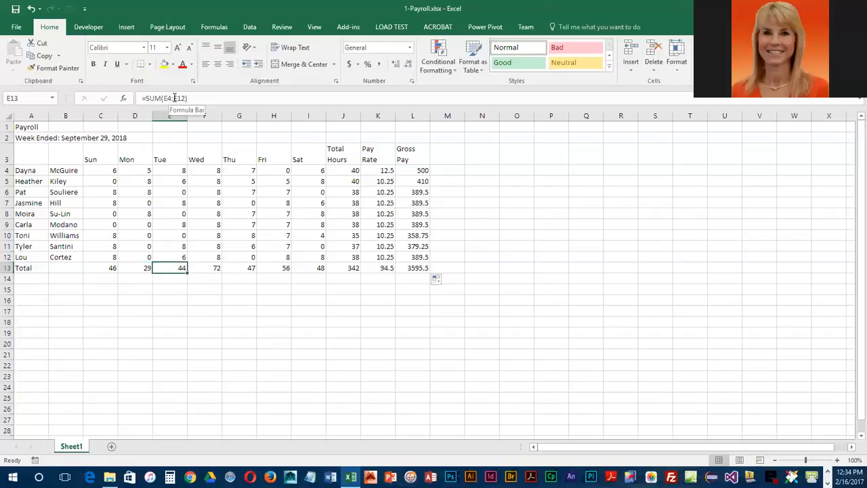